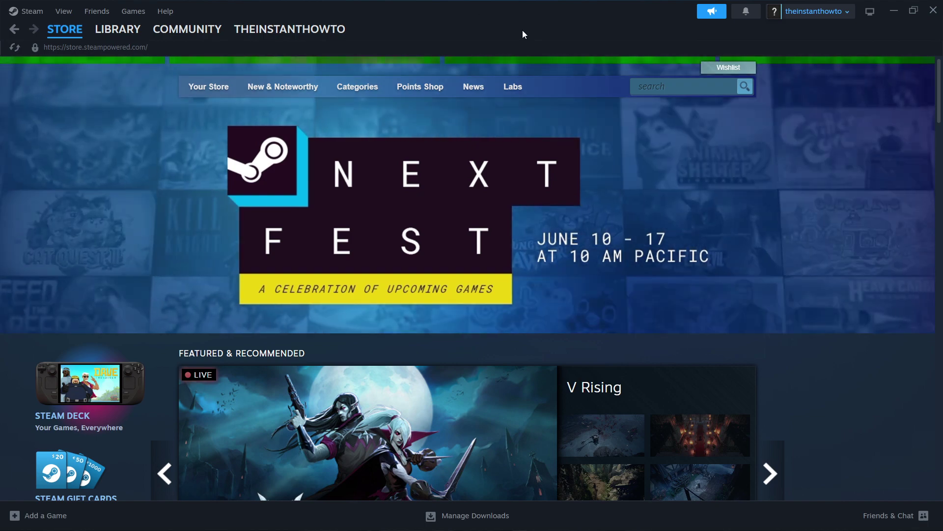
Step: Switch to Chrome, open the Steam website from the search results, and download the Windows version of the Steam installer
{"action": "key", "text": "alt+Tab"}
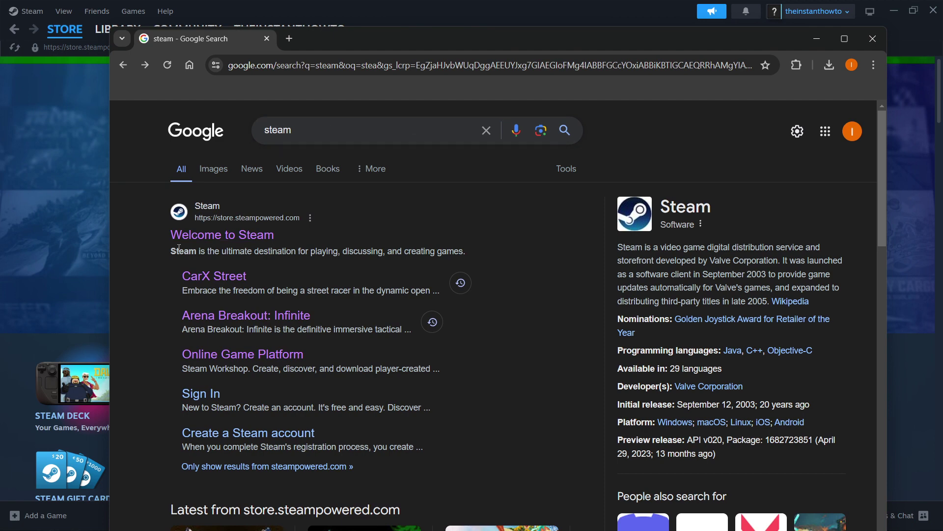
{"action": "left_click", "coordinate": [240, 223]}
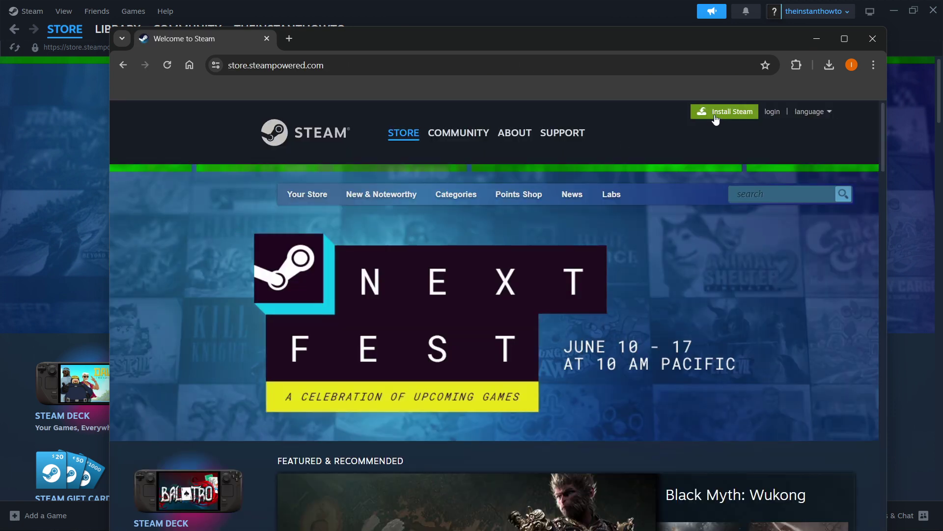
{"action": "left_click", "coordinate": [718, 114]}
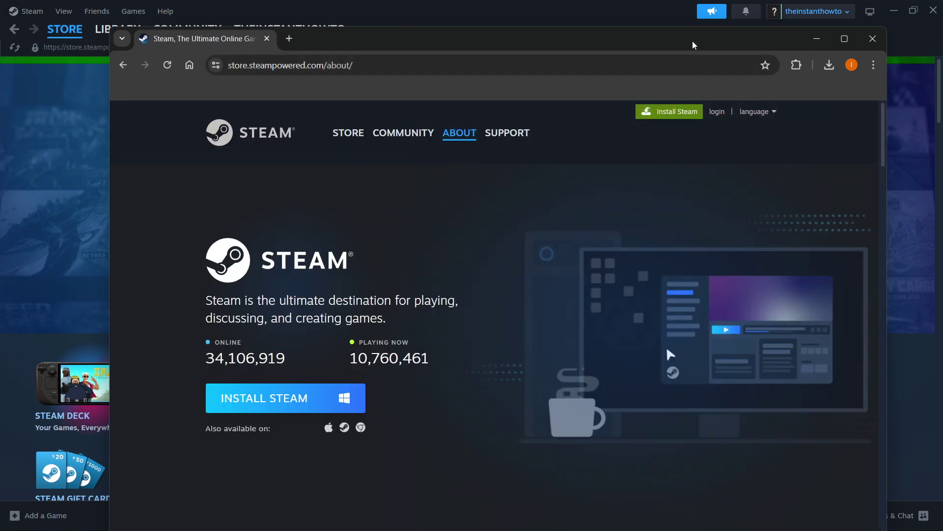
{"action": "left_click_drag", "start_coordinate": [692, 40], "coordinate": [689, 33]}
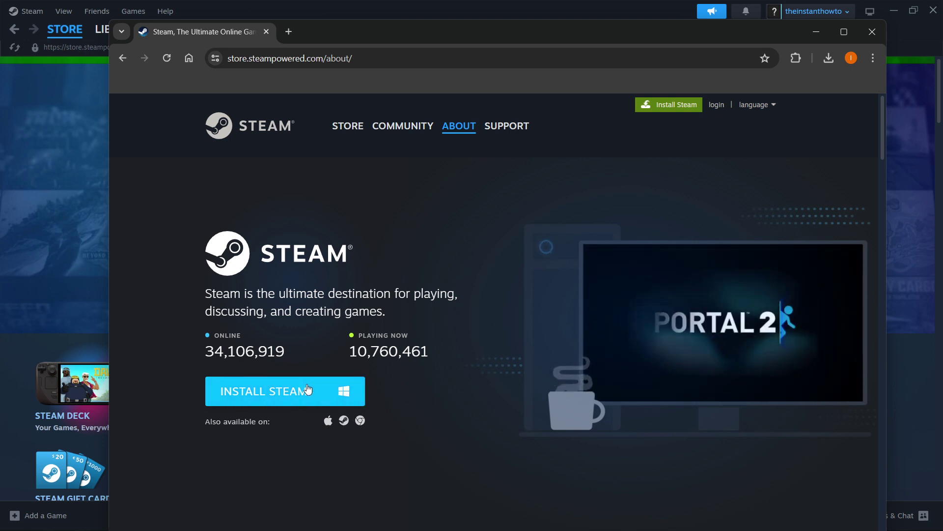
{"action": "left_click", "coordinate": [352, 393]}
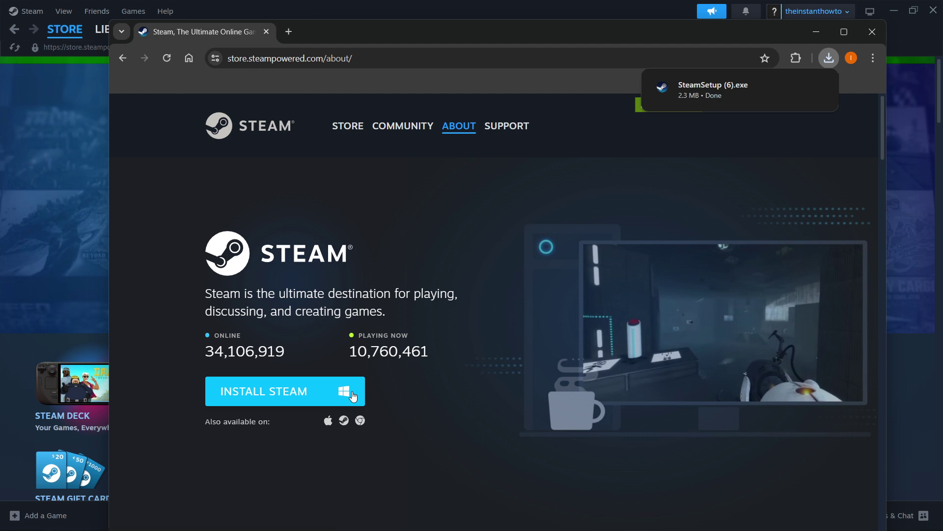
Step: Run the downloaded Steam installer in English up to the install location choice, and close the setup without installing
{"action": "mouse_move", "coordinate": [696, 96]}
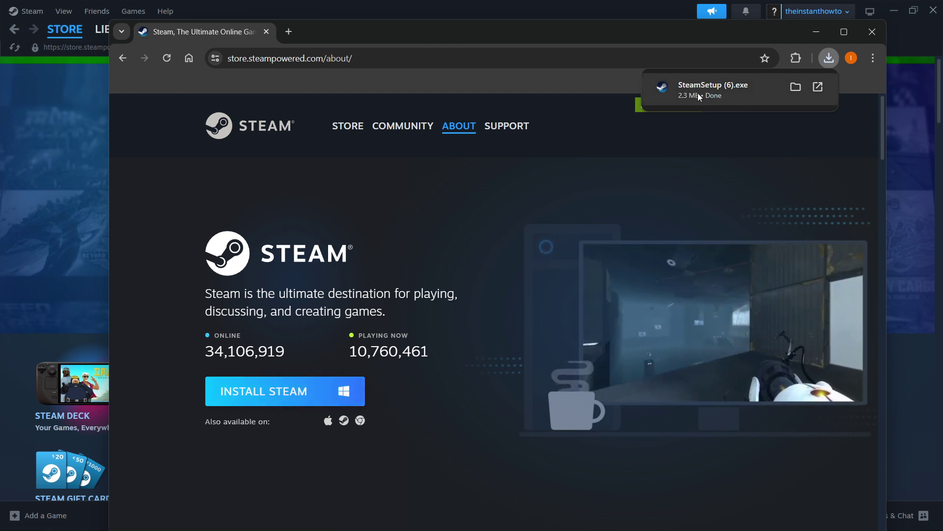
{"action": "left_click", "coordinate": [721, 93]}
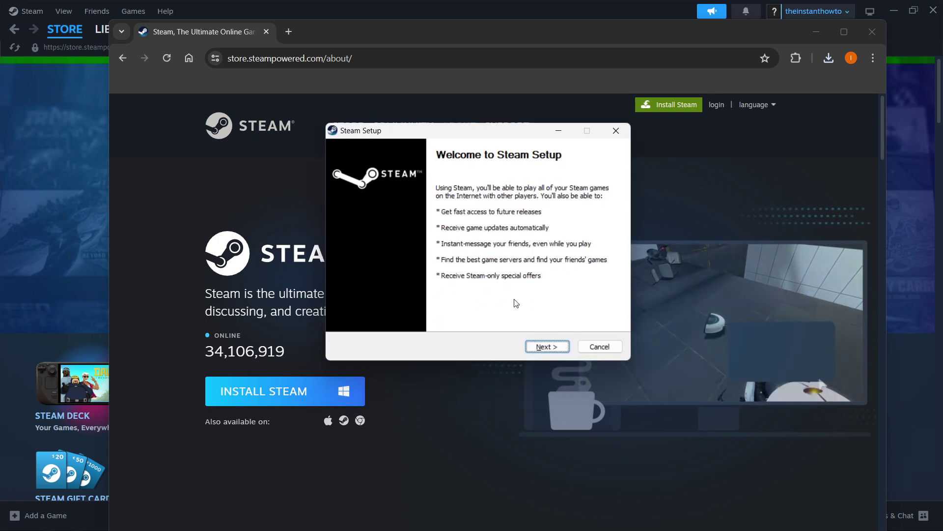
{"action": "left_click", "coordinate": [547, 347]}
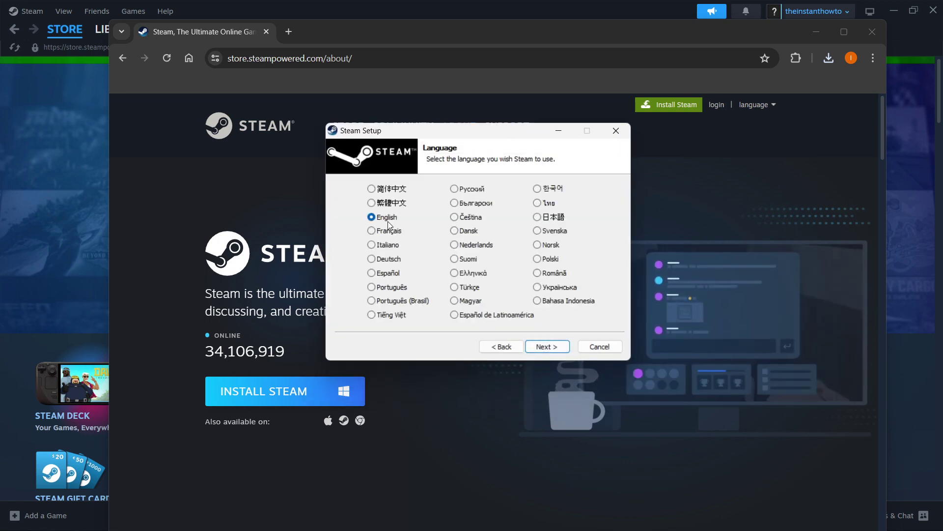
{"action": "left_click", "coordinate": [541, 347]}
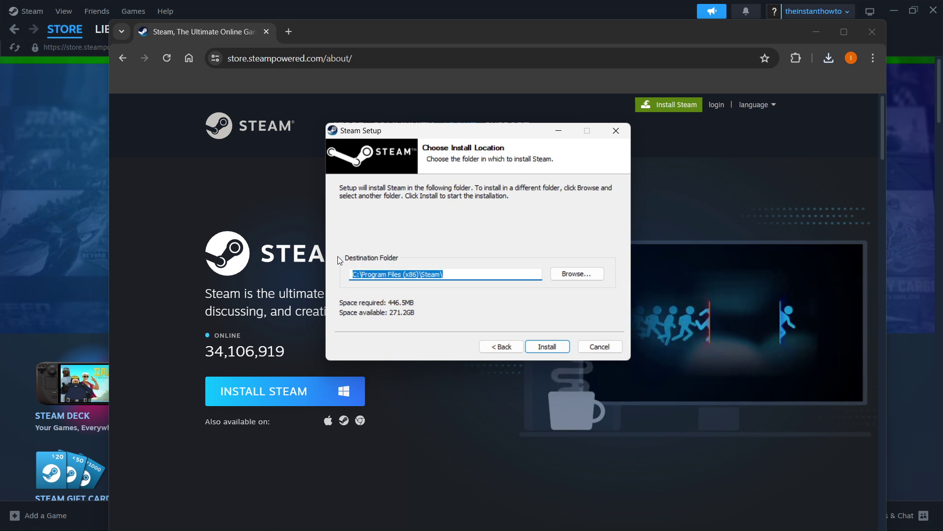
{"action": "left_click", "coordinate": [451, 275]}
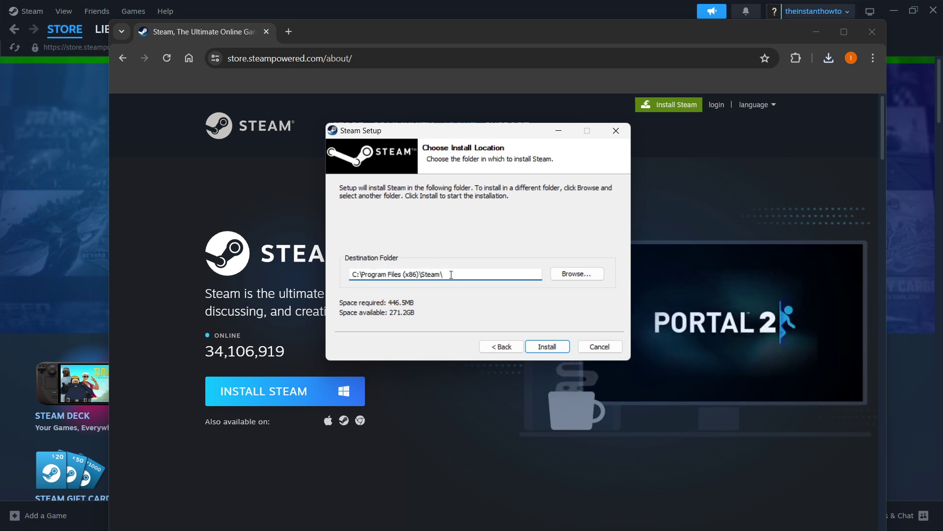
{"action": "left_click_drag", "start_coordinate": [451, 274], "coordinate": [350, 274]}
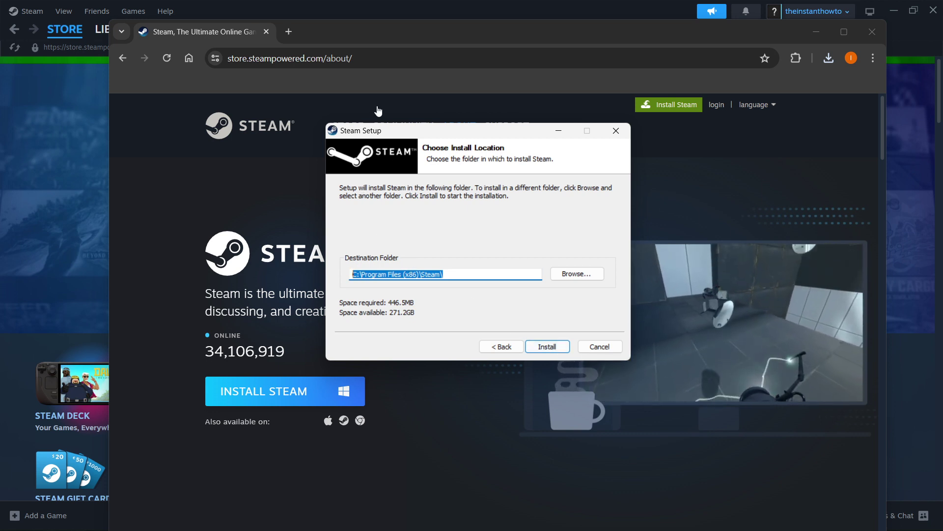
{"action": "left_click_drag", "start_coordinate": [541, 130], "coordinate": [534, 125]}
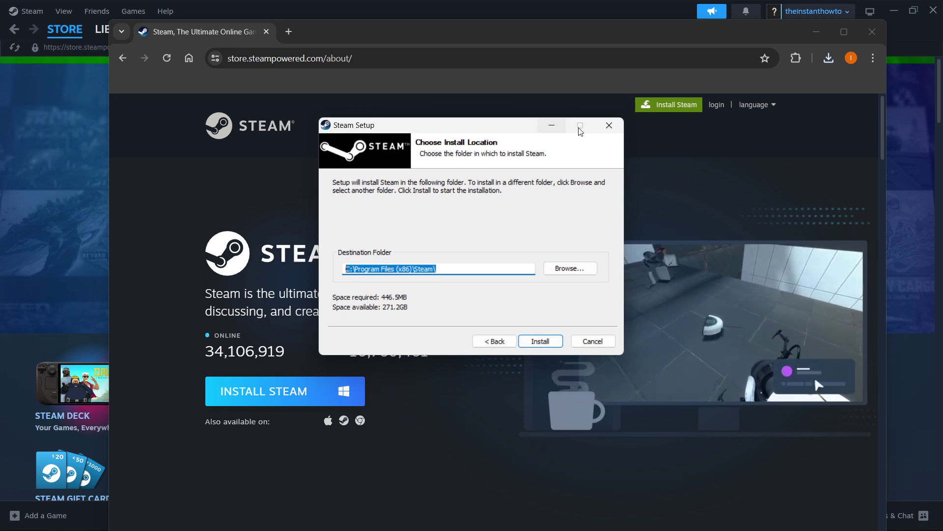
{"action": "left_click", "coordinate": [609, 124]}
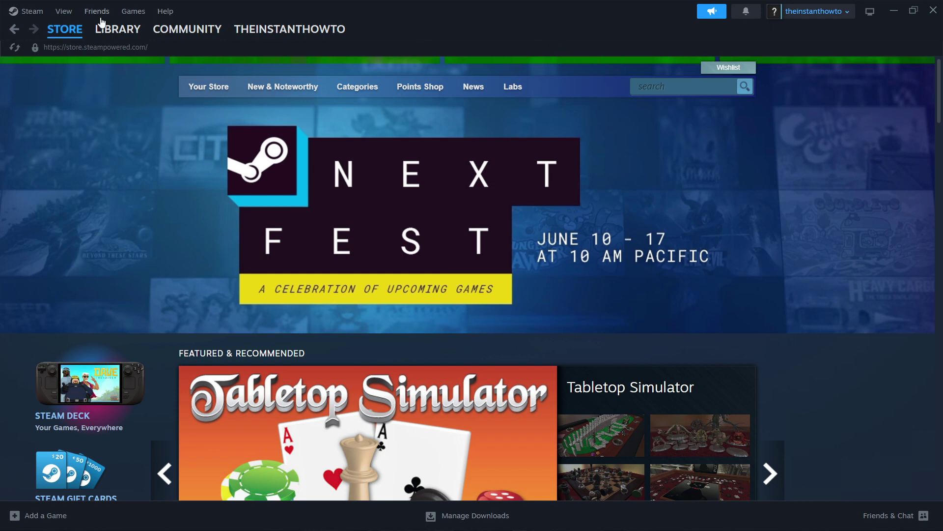
Step: Search the store in the Steam client for "bread & fred" and open the Bread & Fred game page
{"action": "mouse_move", "coordinate": [57, 30]}
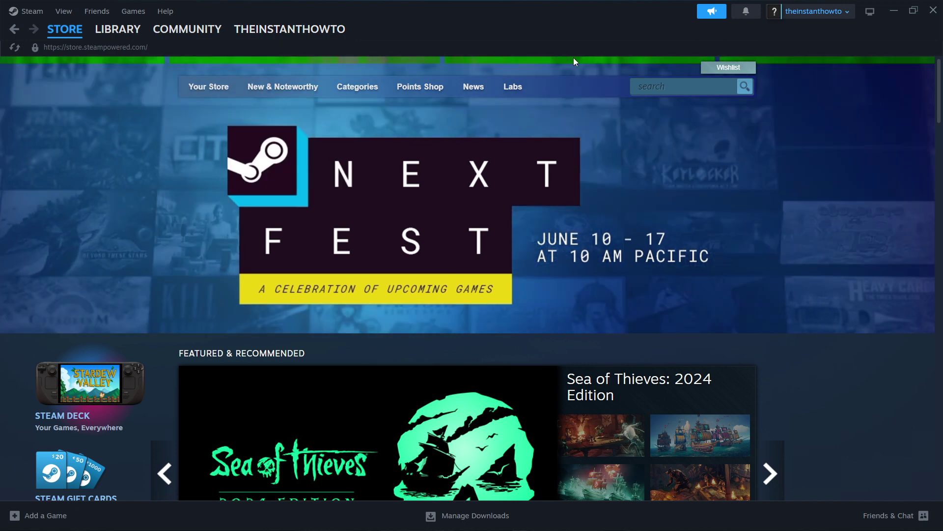
{"action": "left_click", "coordinate": [674, 87]}
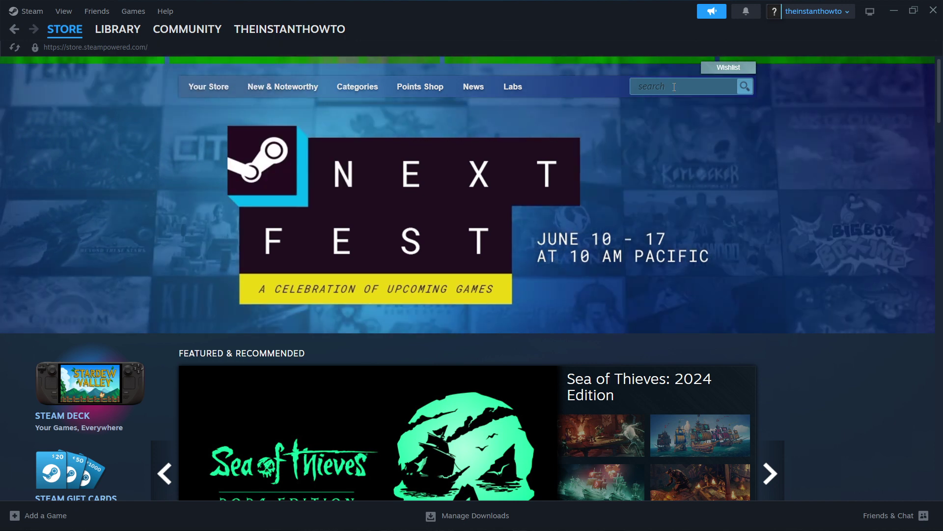
{"action": "type", "text": "bread "}
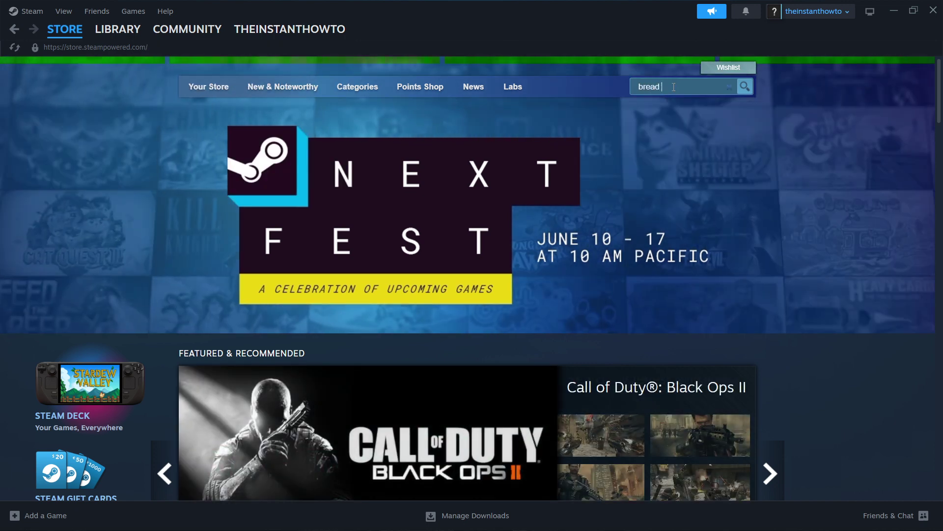
{"action": "type", "text": "& fred"}
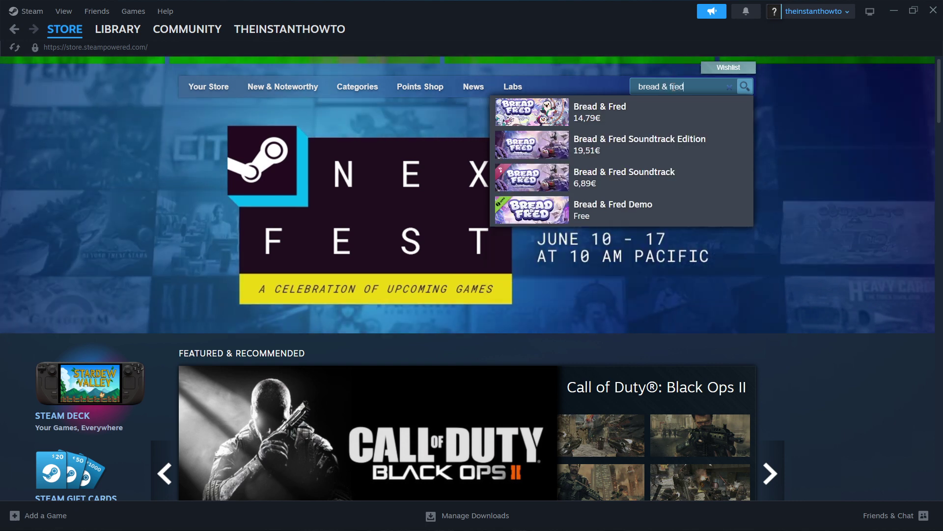
{"action": "left_click", "coordinate": [618, 115]}
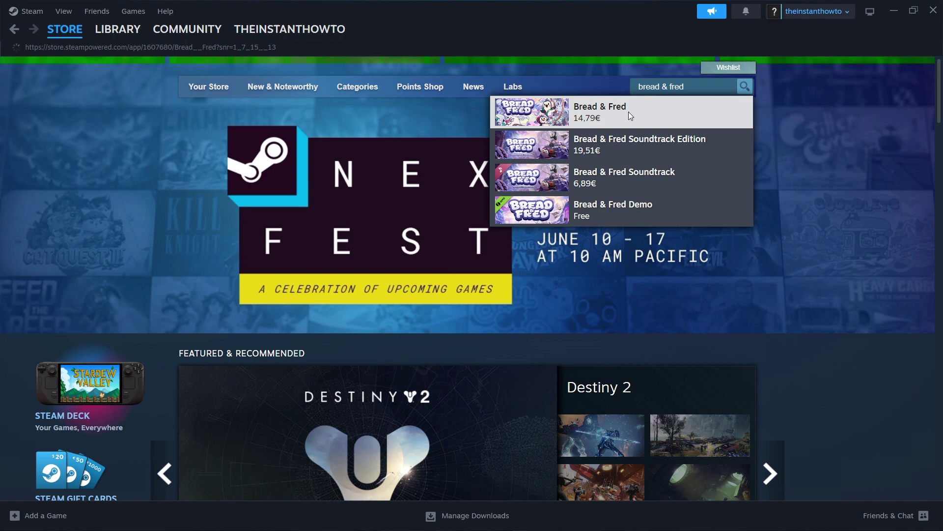
Step: Add the full Bread & Fred game to the cart and view the shopping cart
{"action": "scroll", "coordinate": [186, 220], "scroll_direction": "down", "scroll_amount": 5}
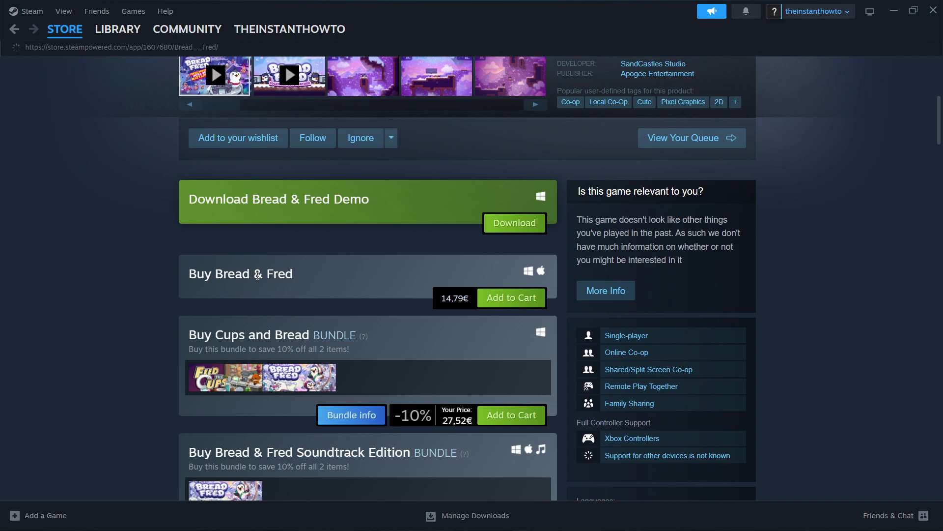
{"action": "left_click_drag", "start_coordinate": [186, 201], "coordinate": [388, 204]}
{"action": "left_click", "coordinate": [389, 204]}
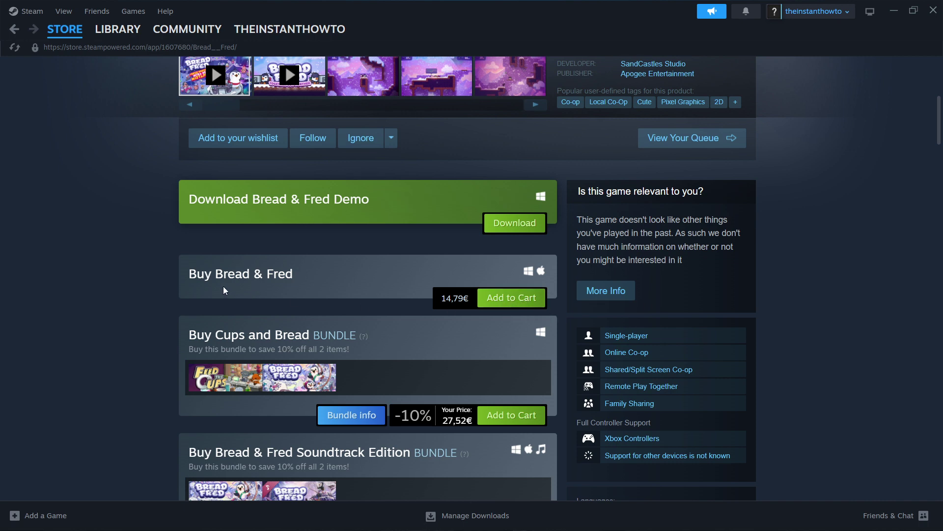
{"action": "left_click_drag", "start_coordinate": [188, 281], "coordinate": [310, 287]}
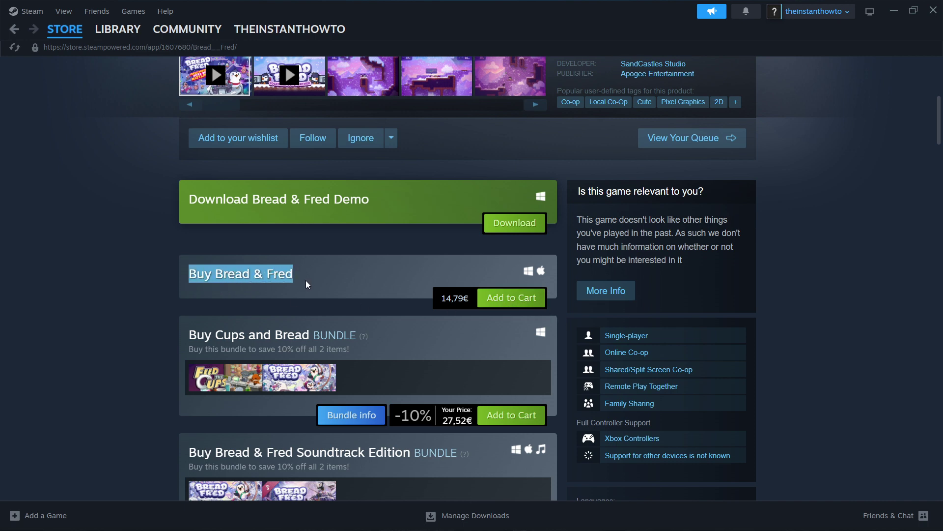
{"action": "left_click", "coordinate": [486, 304]}
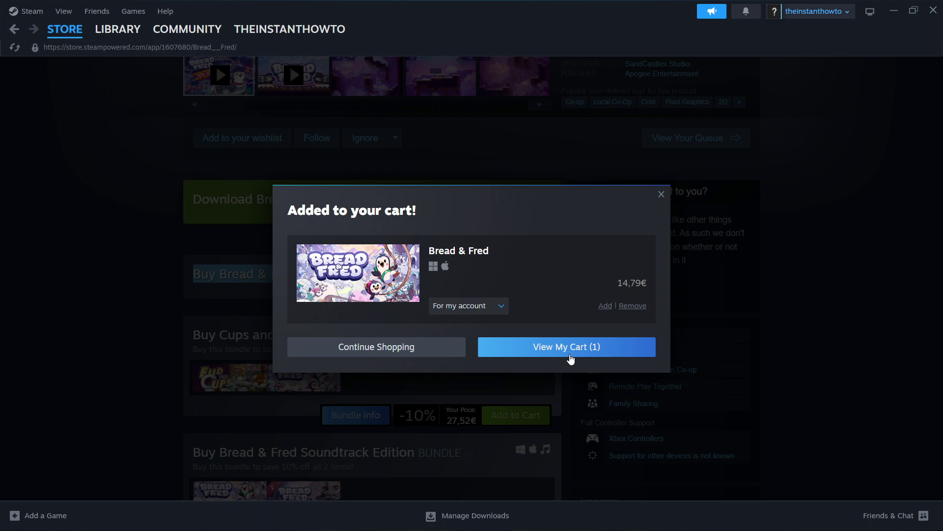
{"action": "left_click", "coordinate": [570, 354]}
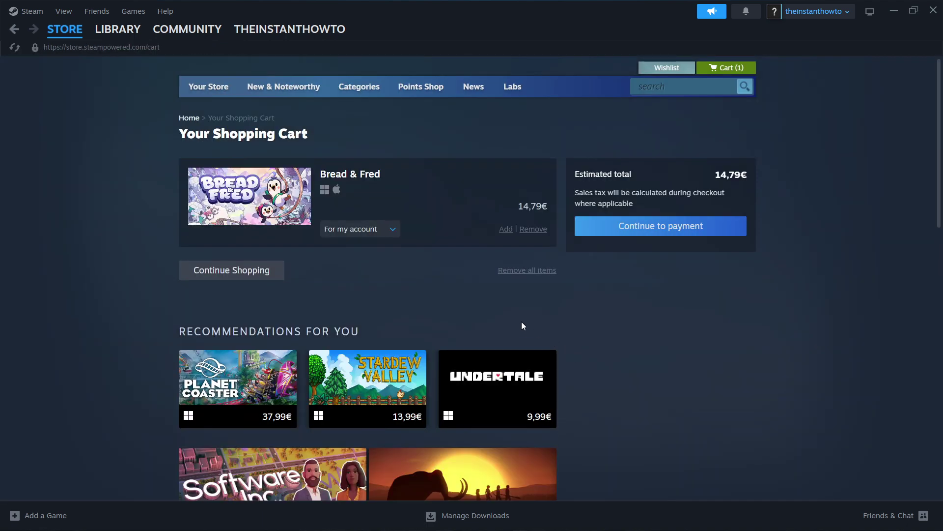
Step: Set the Bread & Fred purchase to "For my account" and choose PayPal as the payment method at checkout
{"action": "left_click", "coordinate": [373, 231]}
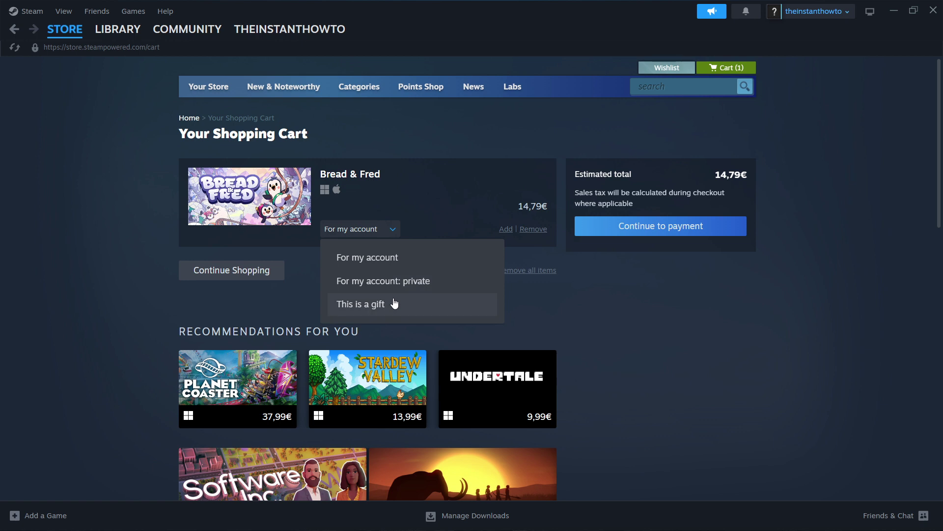
{"action": "left_click", "coordinate": [369, 260]}
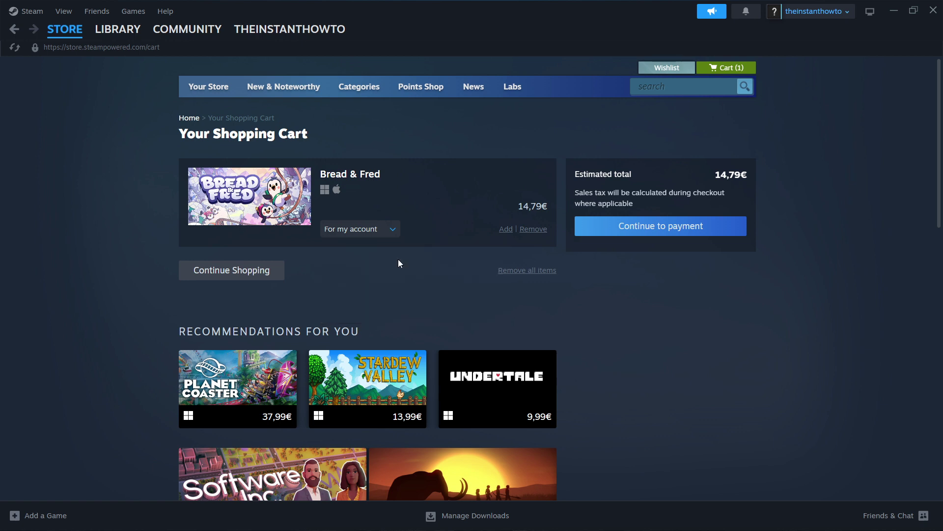
{"action": "left_click", "coordinate": [639, 226]}
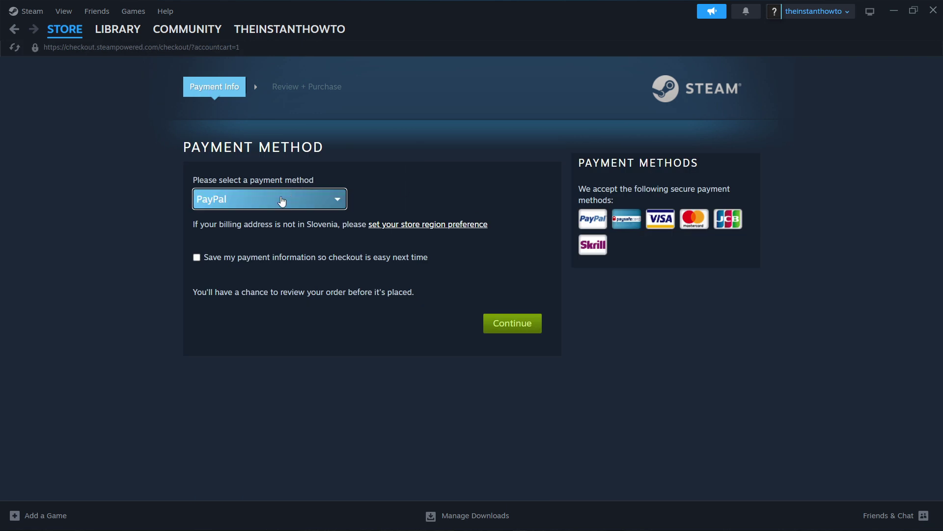
{"action": "left_click", "coordinate": [312, 201]}
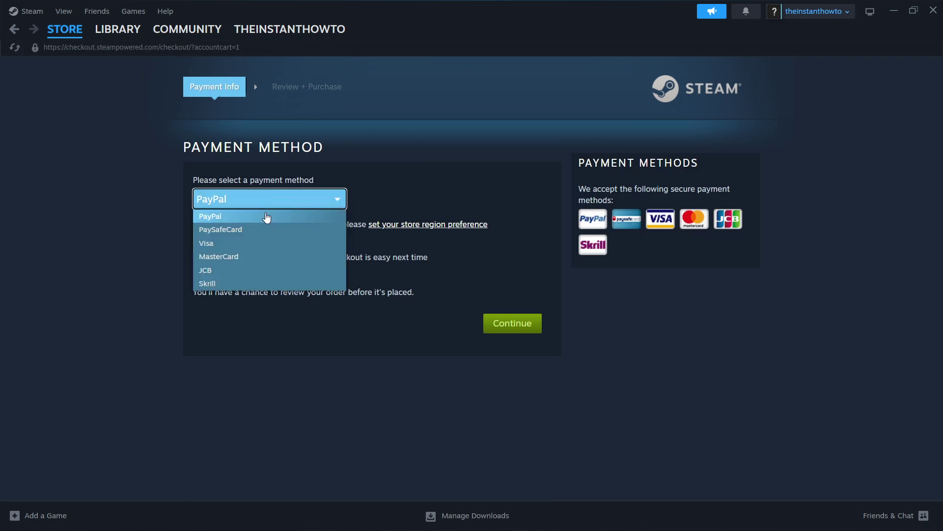
{"action": "left_click", "coordinate": [216, 217]}
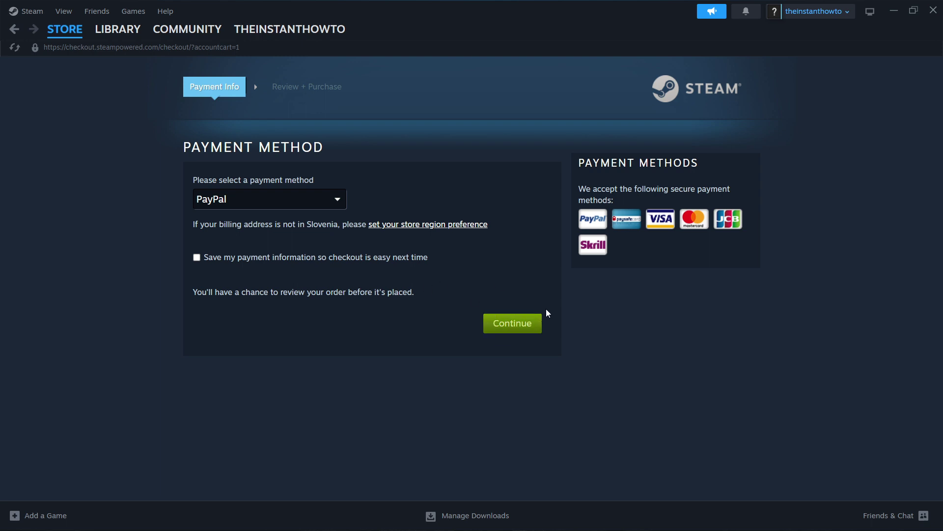
Step: View the installation options for Call of Duty from the game library and dismiss them without installing
{"action": "left_click", "coordinate": [121, 31]}
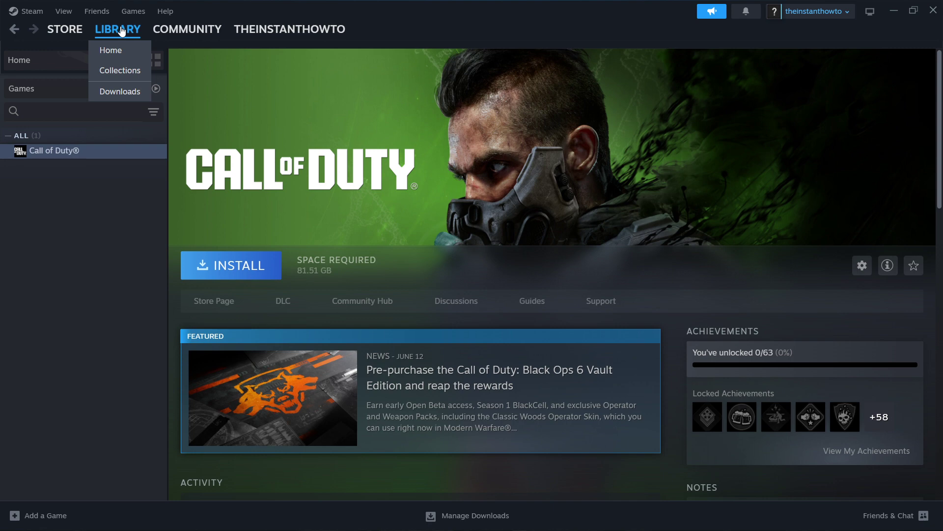
{"action": "left_click", "coordinate": [43, 88]}
{"action": "left_click", "coordinate": [52, 96]}
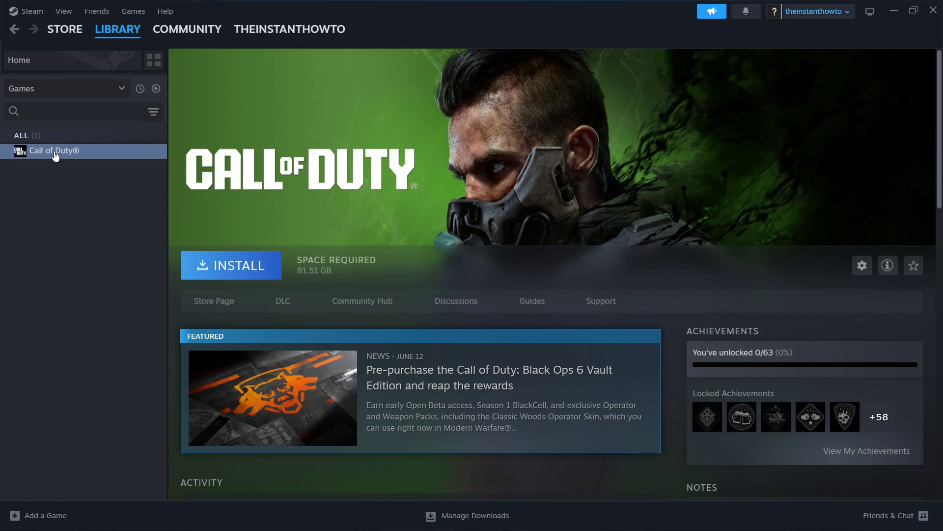
{"action": "left_click", "coordinate": [231, 266]}
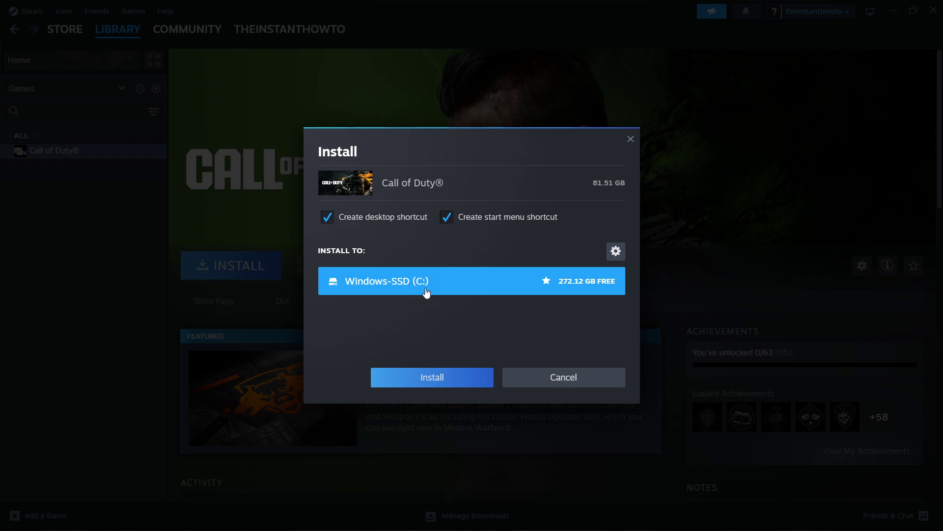
{"action": "left_click", "coordinate": [630, 140]}
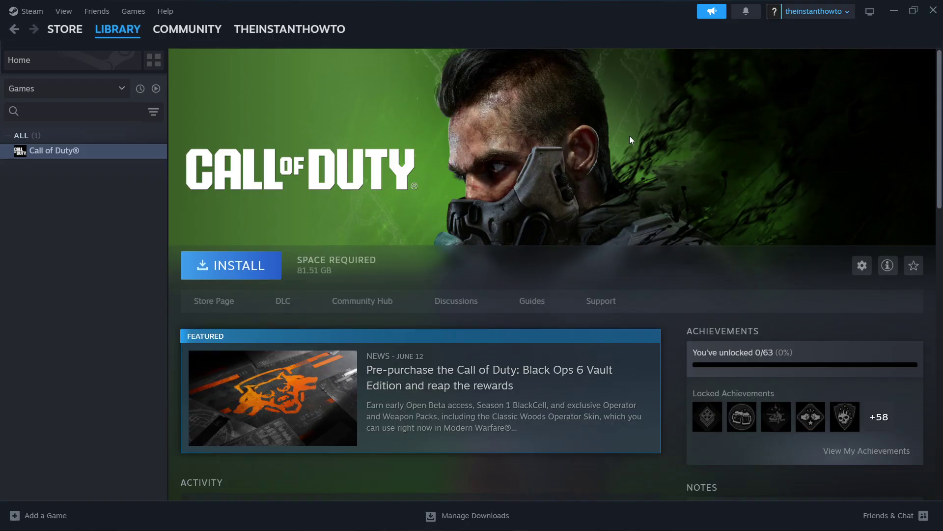